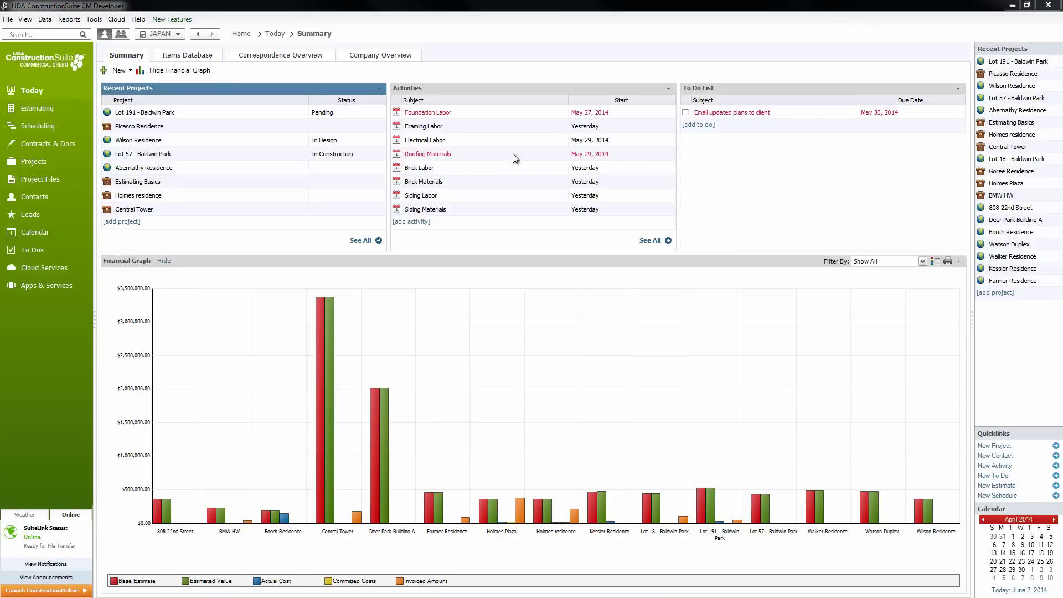
# - Open the bid letter in Contracts & Docs for editing
pyautogui.click(76, 145)
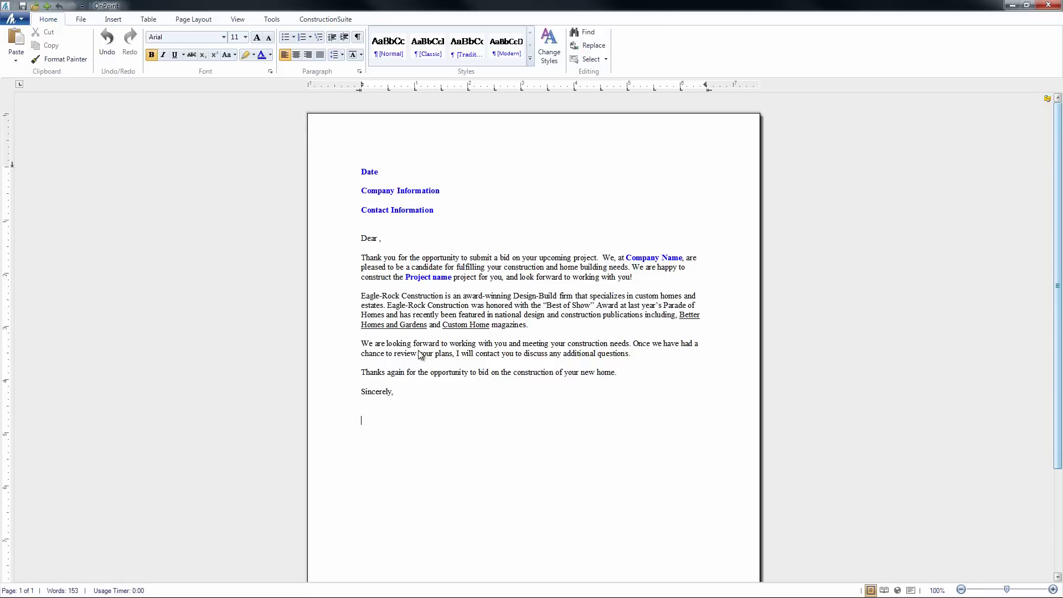
pyautogui.click(569, 234)
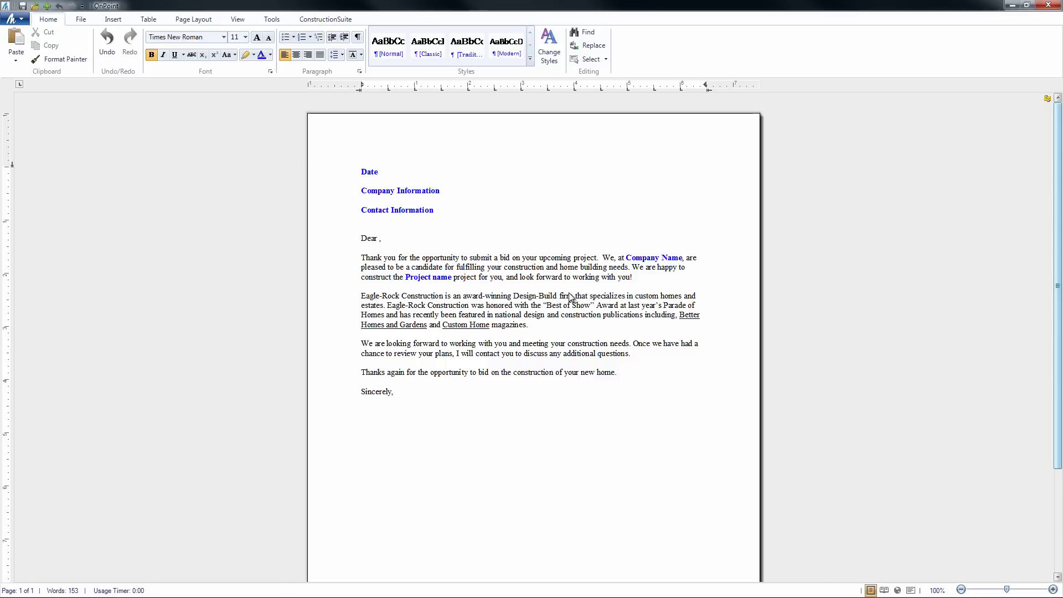
# - Replace the Date placeholder at the start of the letter with a Date field, followed by a comma and a Year field
pyautogui.press('Up')
pyautogui.press('Up')
pyautogui.click(280, 21)
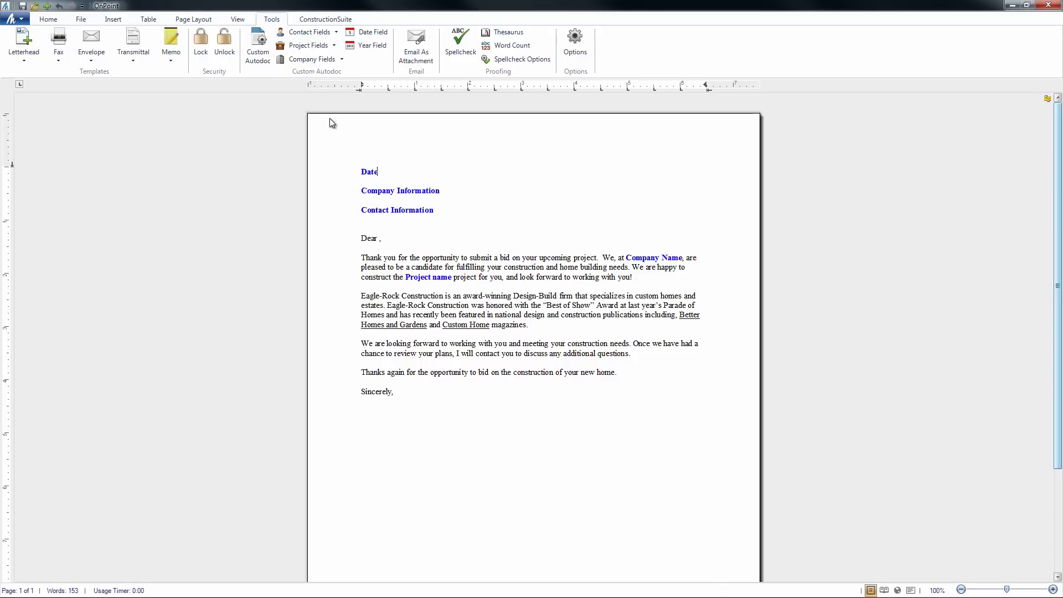
pyautogui.doubleClick(362, 173)
pyautogui.click(367, 32)
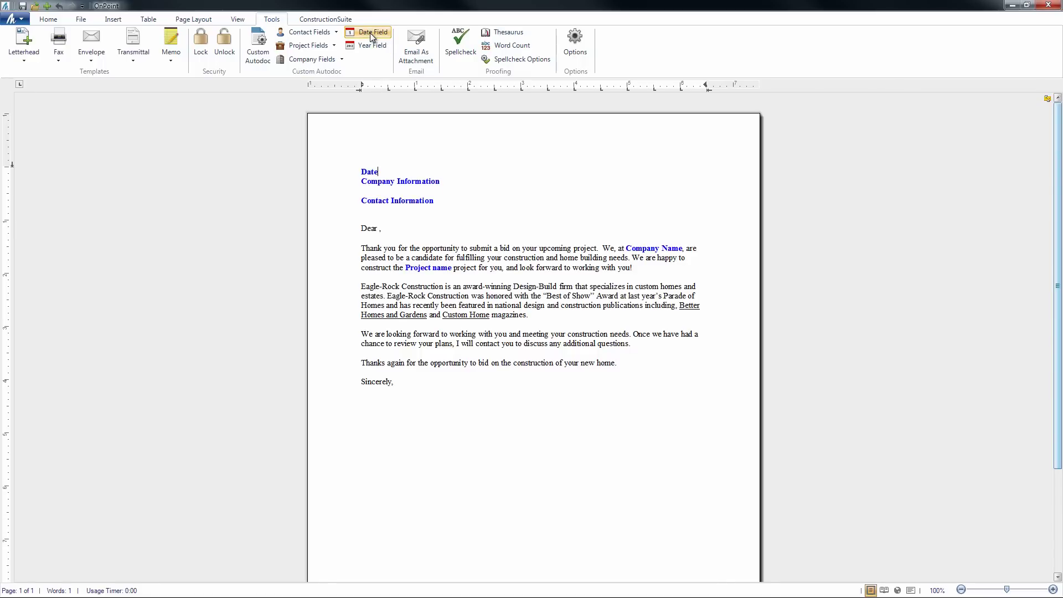
pyautogui.click(372, 176)
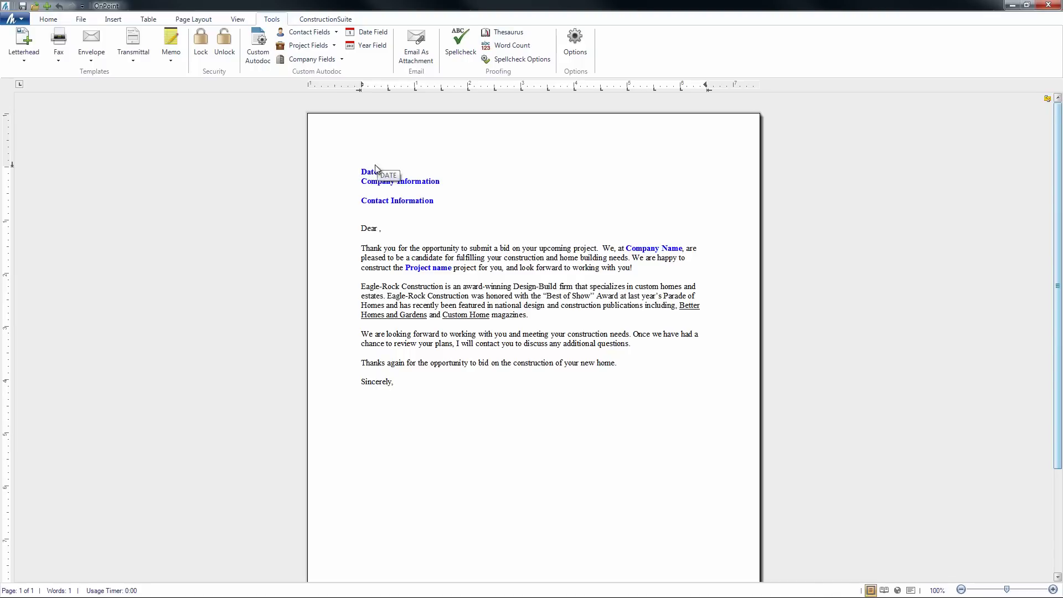
pyautogui.press('Return')
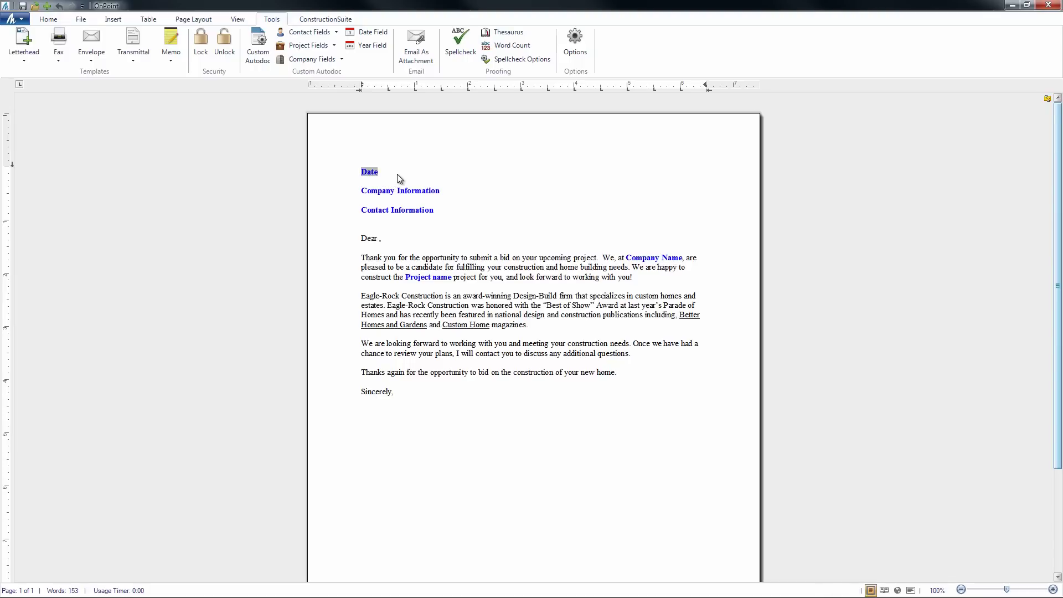
pyautogui.write(',')
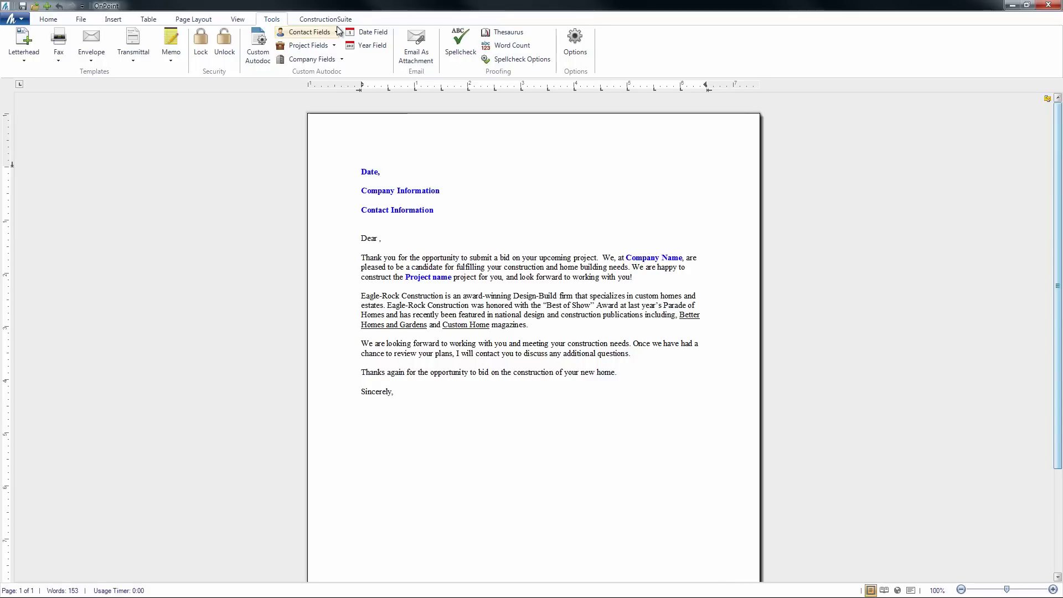
pyautogui.click(368, 50)
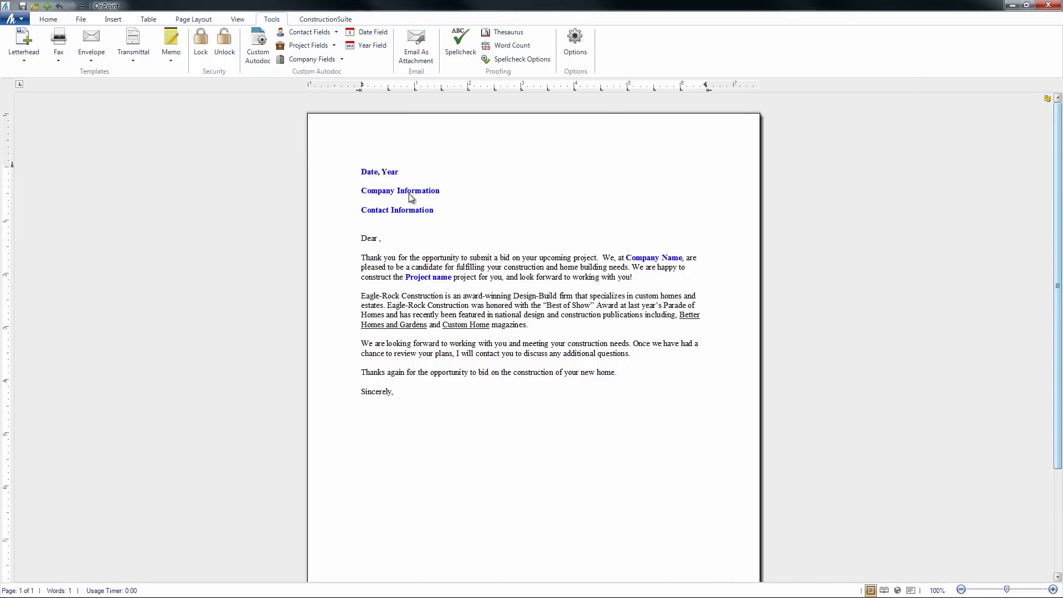
# - Replace the "Company Information" placeholder with the company's primary Full Address field
pyautogui.click(342, 195)
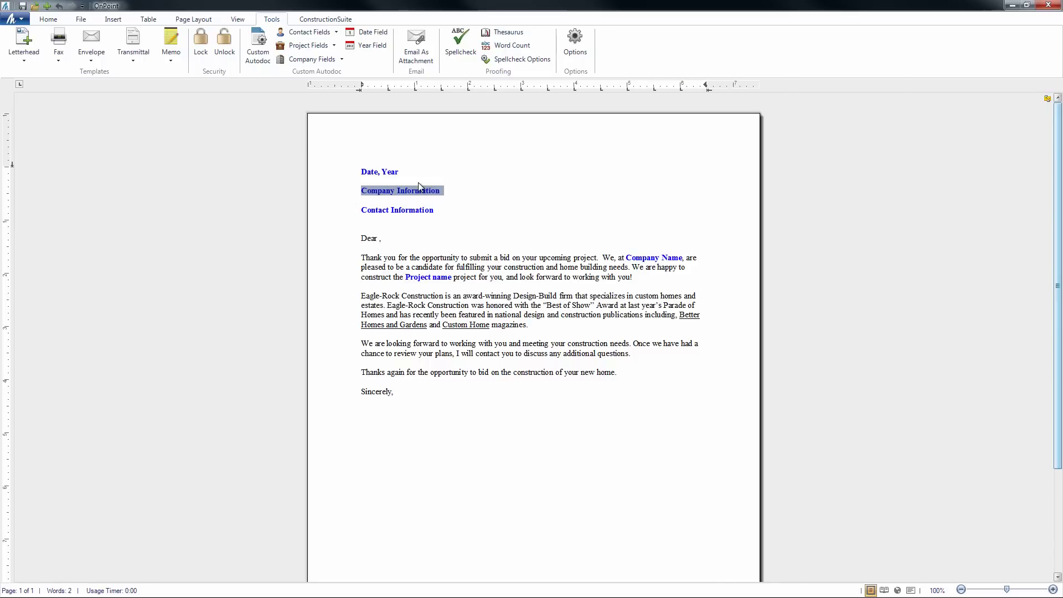
pyautogui.press('End')
pyautogui.hotkey('shift', 'Left')
pyautogui.hotkey('shift', 'Left')
pyautogui.hotkey('shift', 'Left')
pyautogui.hotkey('shift', 'Left')
pyautogui.hotkey('shift', 'Left')
pyautogui.hotkey('shift', 'Left')
pyautogui.hotkey('shift', 'Left')
pyautogui.hotkey('shift', 'Left')
pyautogui.hotkey('shift', 'Left')
pyautogui.hotkey('shift', 'Left')
pyautogui.hotkey('shift', 'Left')
pyautogui.hotkey('shift', 'Left')
pyautogui.hotkey('shift', 'Left')
pyautogui.hotkey('shift', 'Left')
pyautogui.hotkey('shift', 'Left')
pyautogui.hotkey('shift', 'Left')
pyautogui.hotkey('shift', 'Left')
pyautogui.hotkey('shift', 'Left')
pyautogui.hotkey('shift', 'Left')
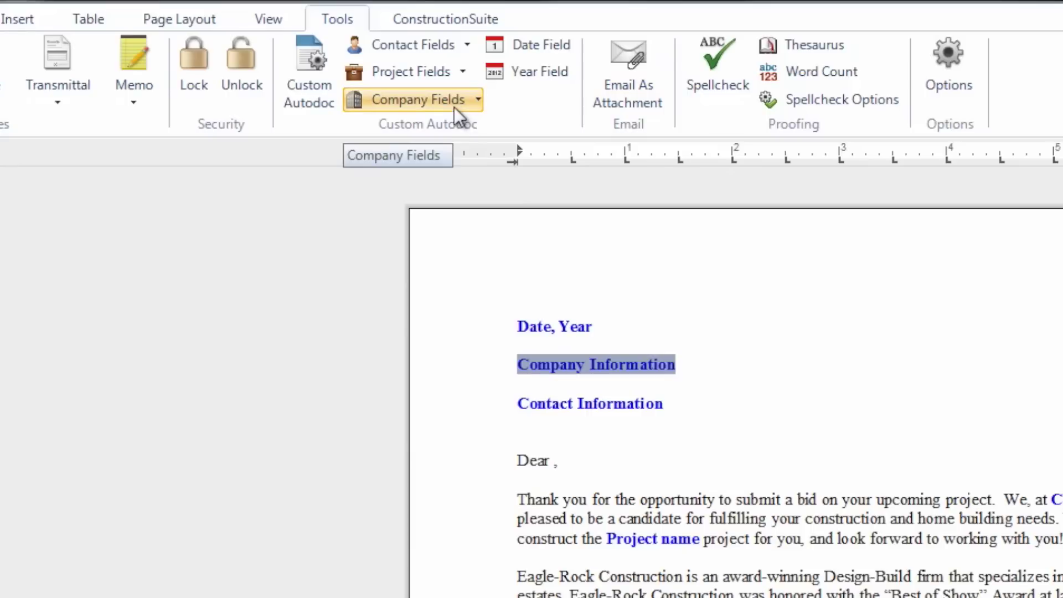
pyautogui.click(454, 108)
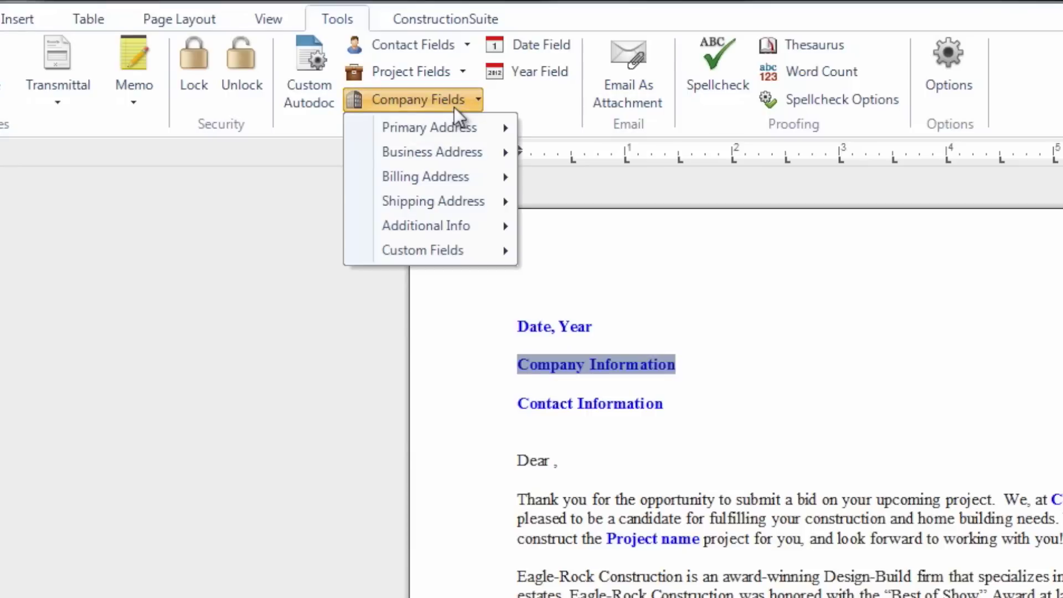
pyautogui.moveTo(492, 134)
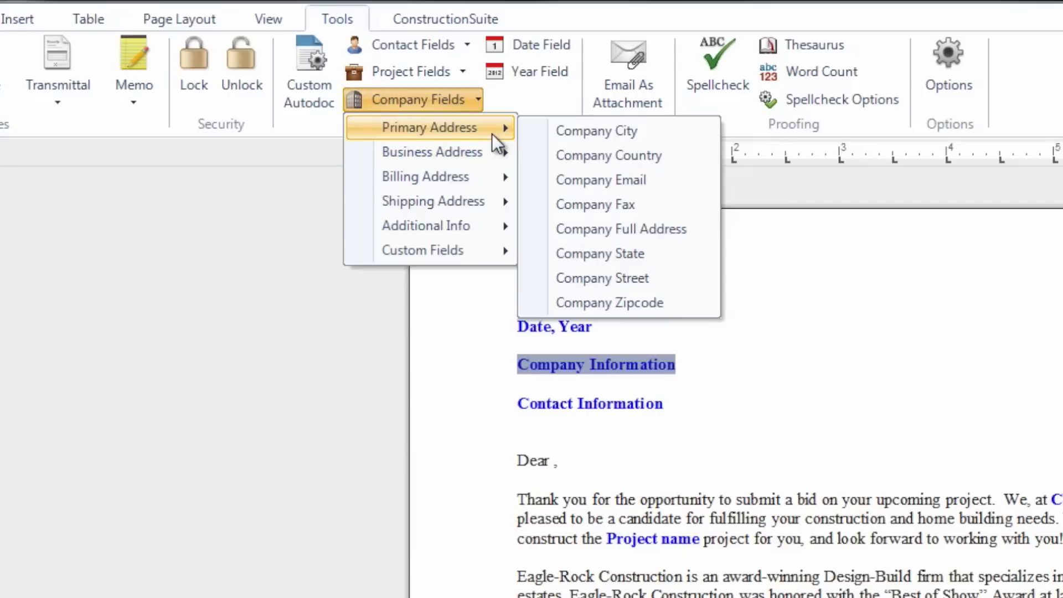
pyautogui.click(705, 234)
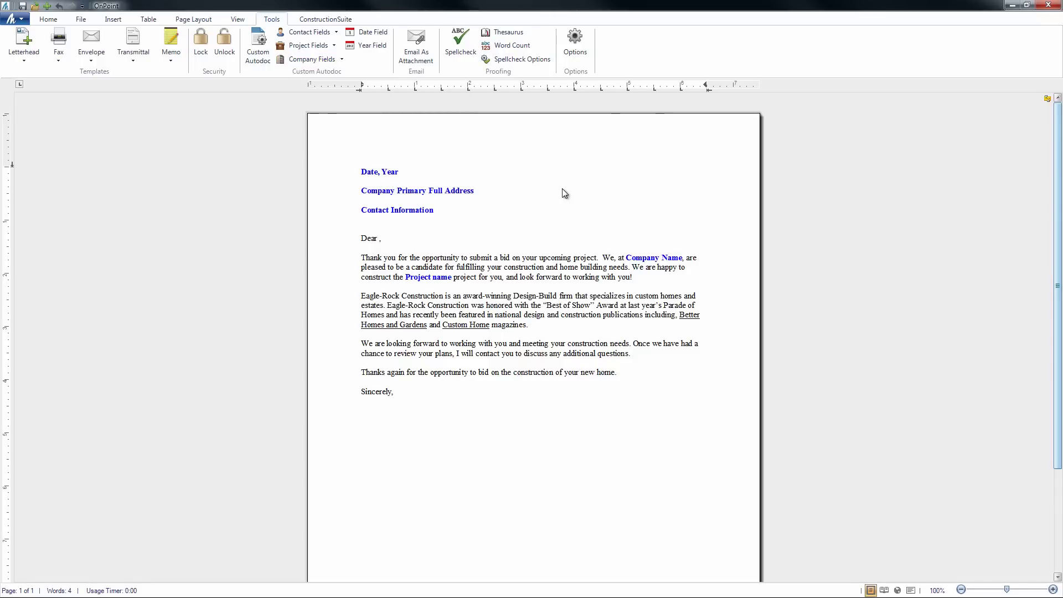
# - Replace the "Contact Information" placeholder with the Contact Primary Full Address field
pyautogui.click(434, 213)
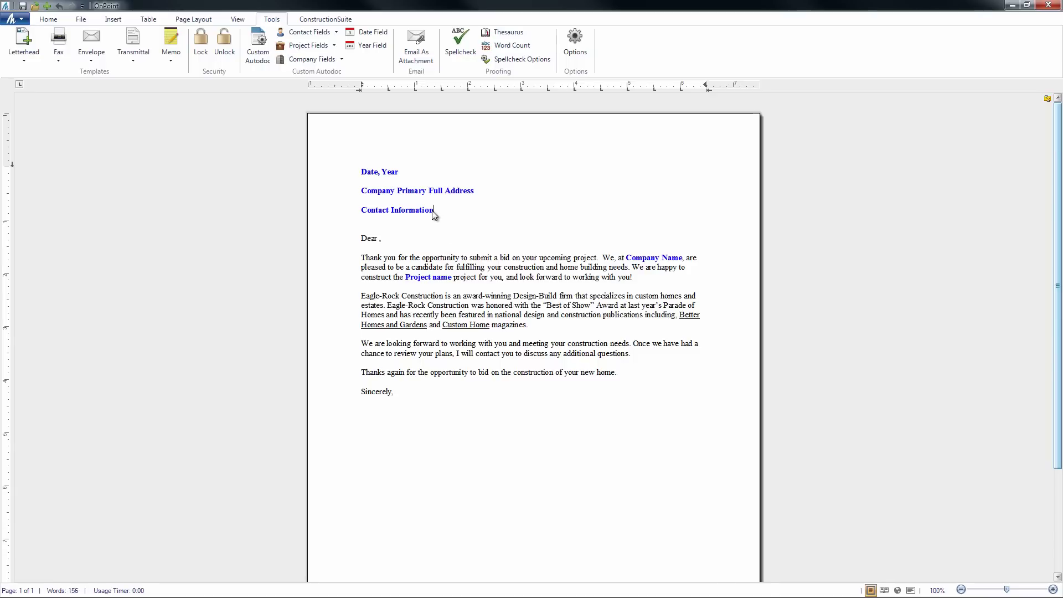
pyautogui.click(359, 216)
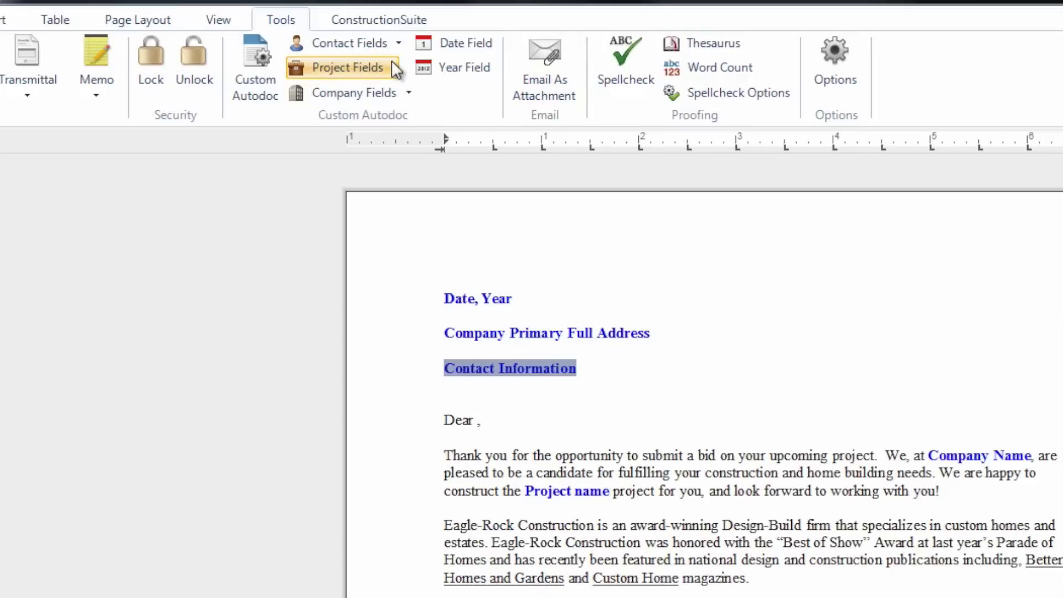
pyautogui.click(398, 37)
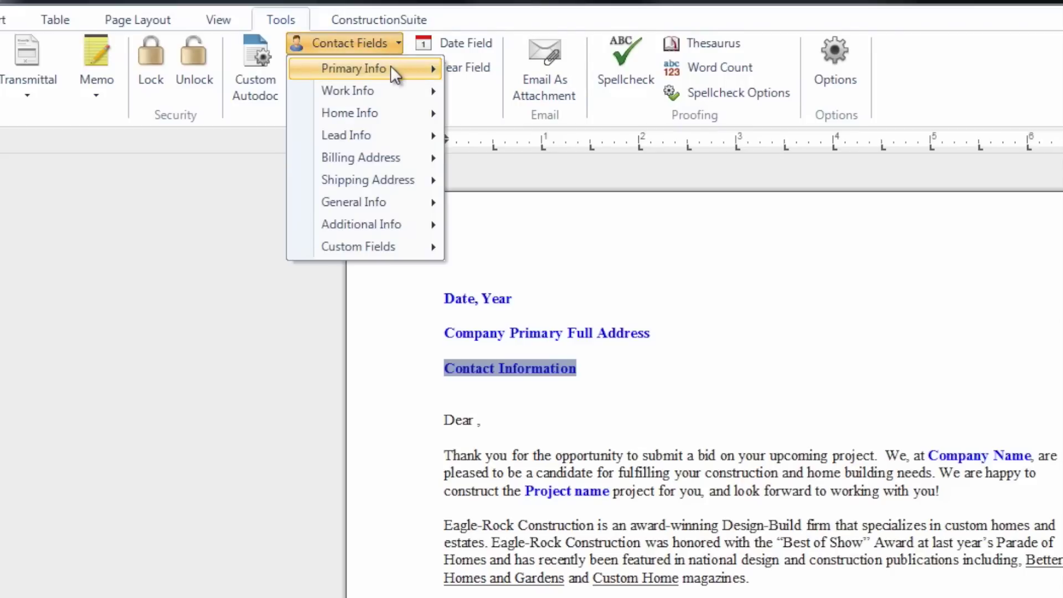
pyautogui.moveTo(390, 67)
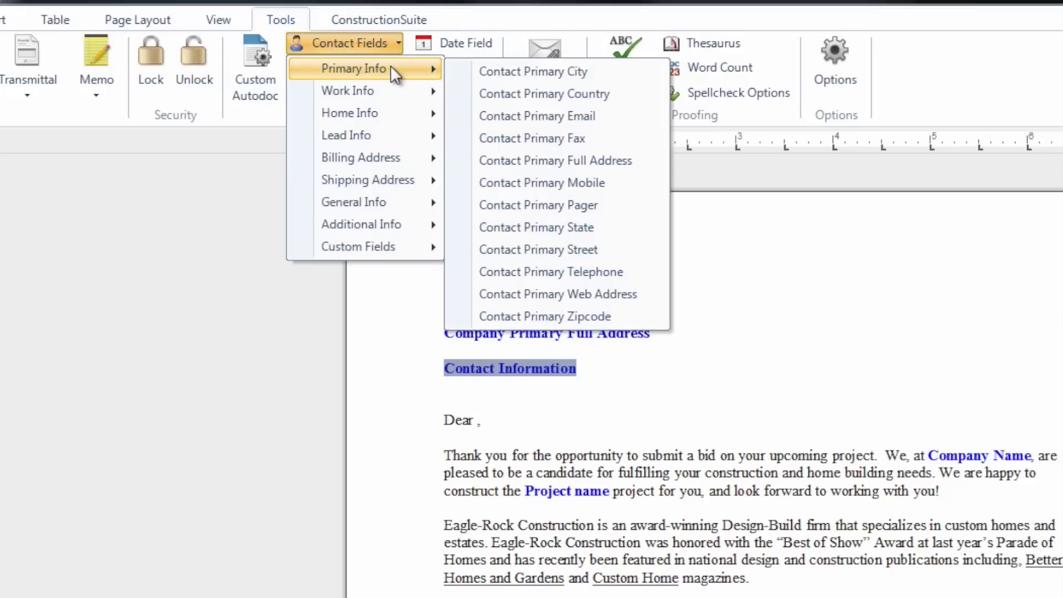
pyautogui.click(636, 165)
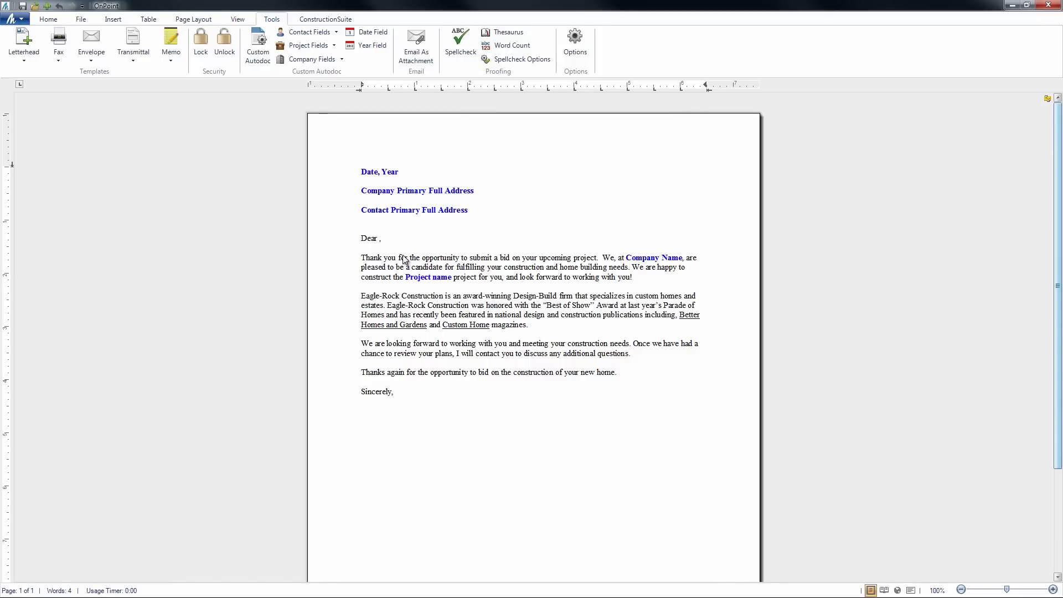
# - Insert the Contact First Name field after "Dear" in the greeting, followed by a comma
pyautogui.click(380, 239)
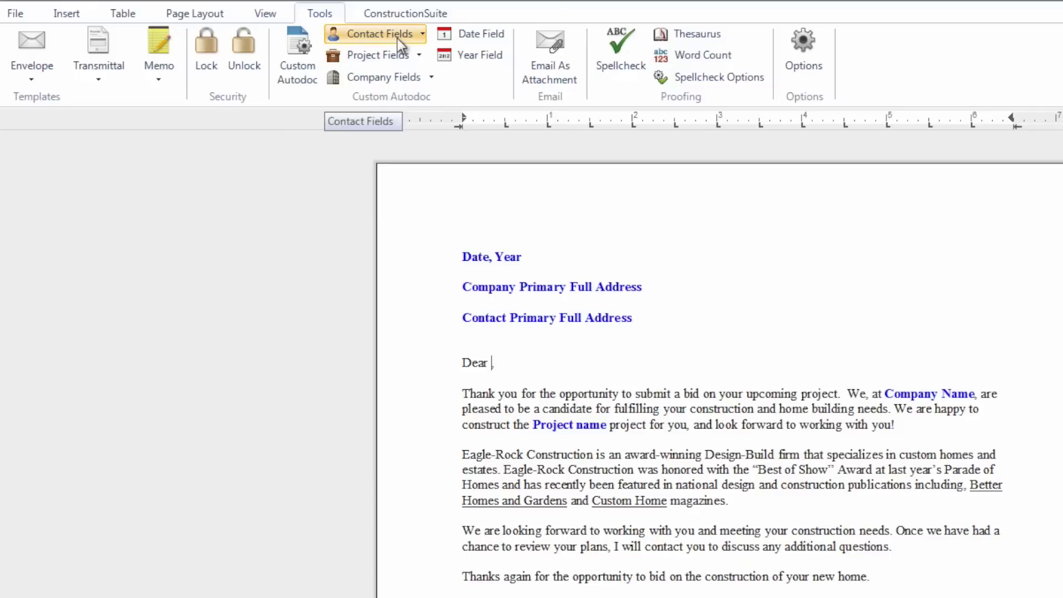
pyautogui.click(320, 35)
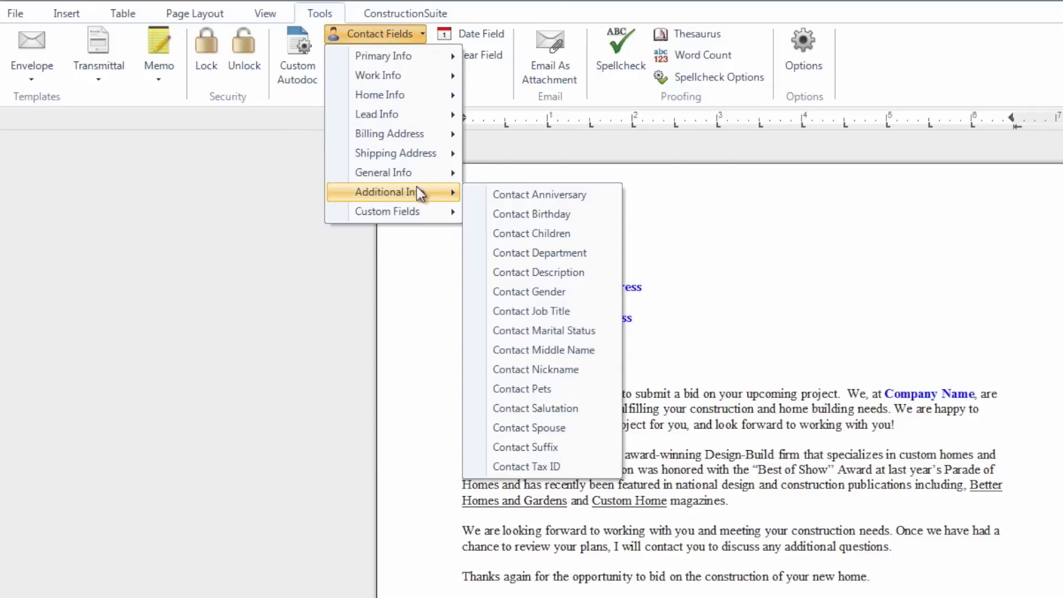
pyautogui.moveTo(387, 172)
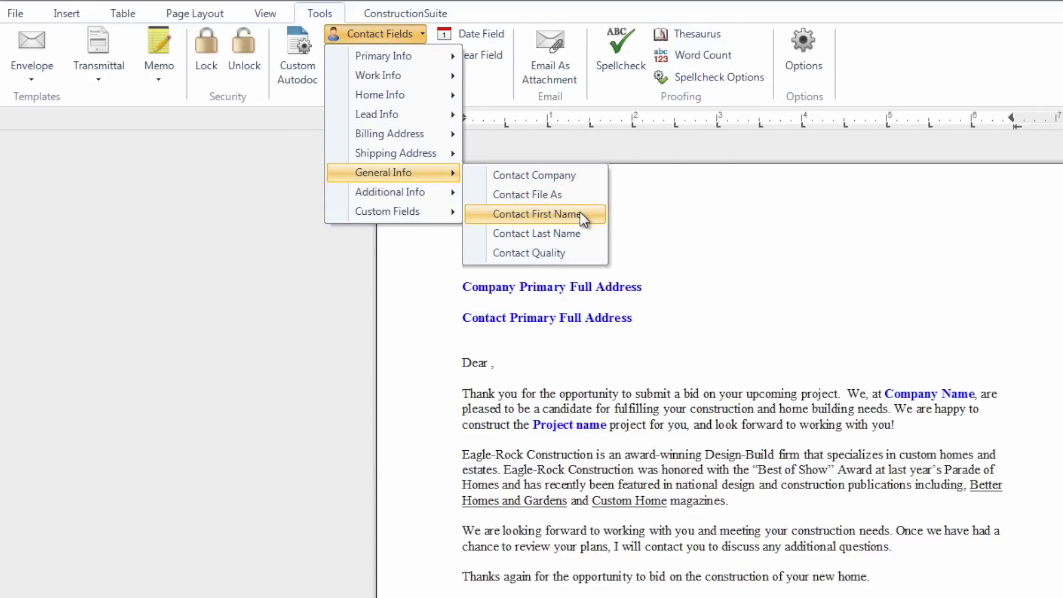
pyautogui.click(594, 216)
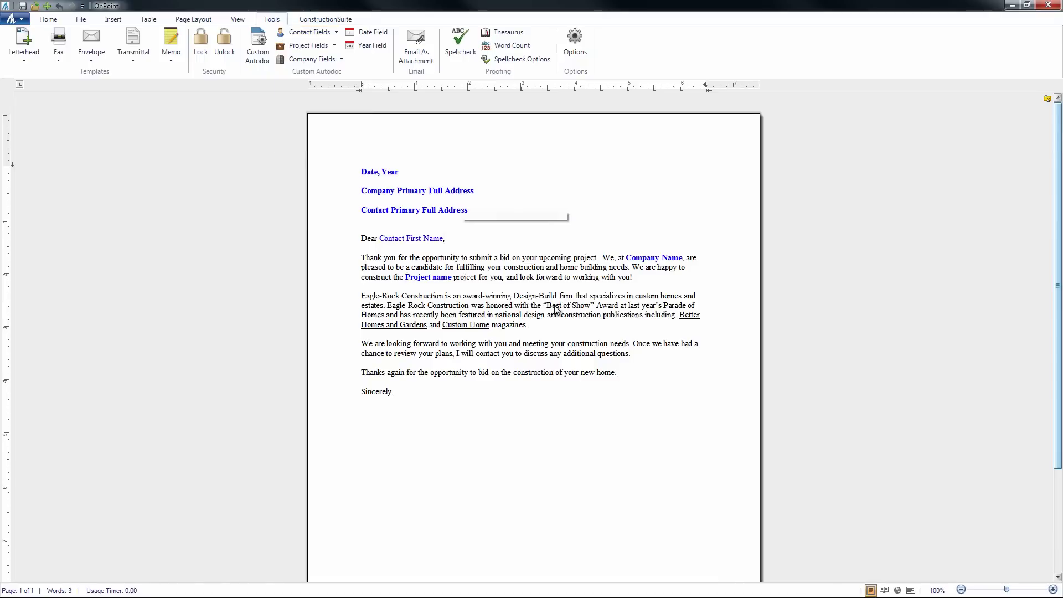
pyautogui.write(',')
# - Replace the "Company Name" placeholder in the first paragraph with the Company Name field from the company's additional info
pyautogui.moveTo(628, 261); pyautogui.dragTo(685, 267)
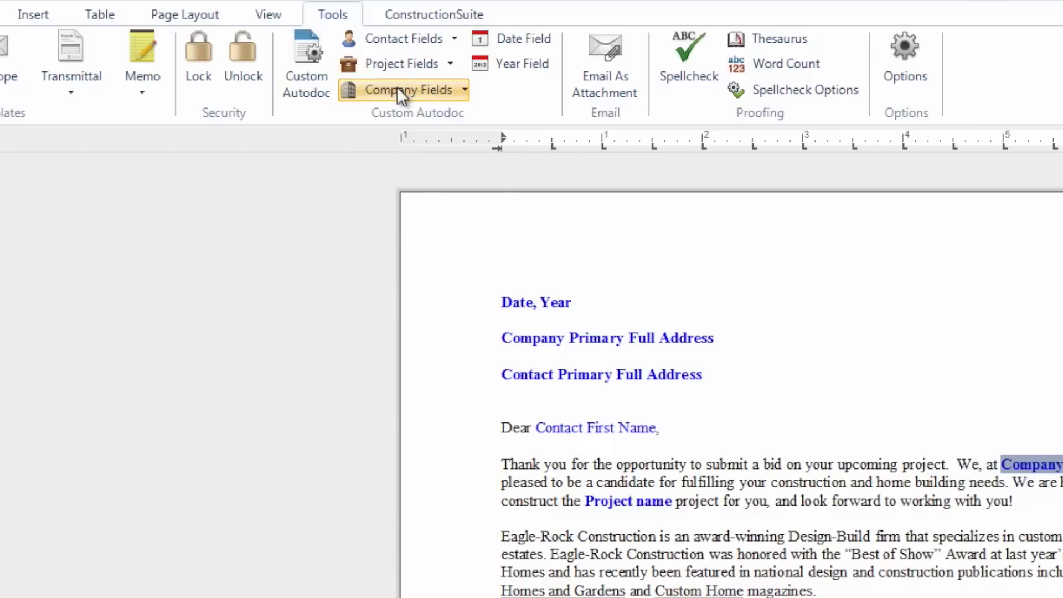
pyautogui.click(306, 58)
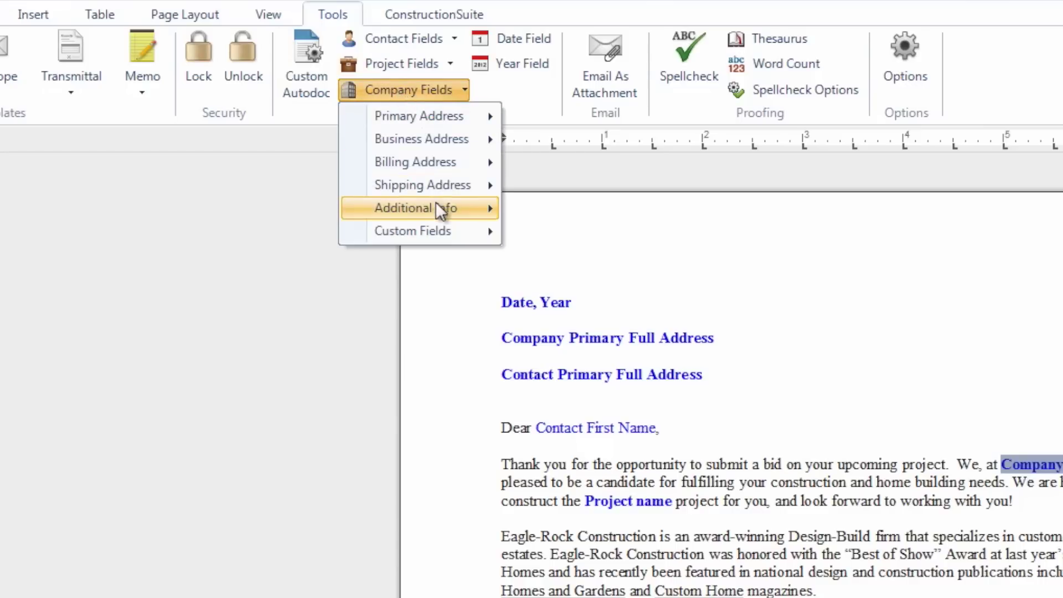
pyautogui.moveTo(436, 204)
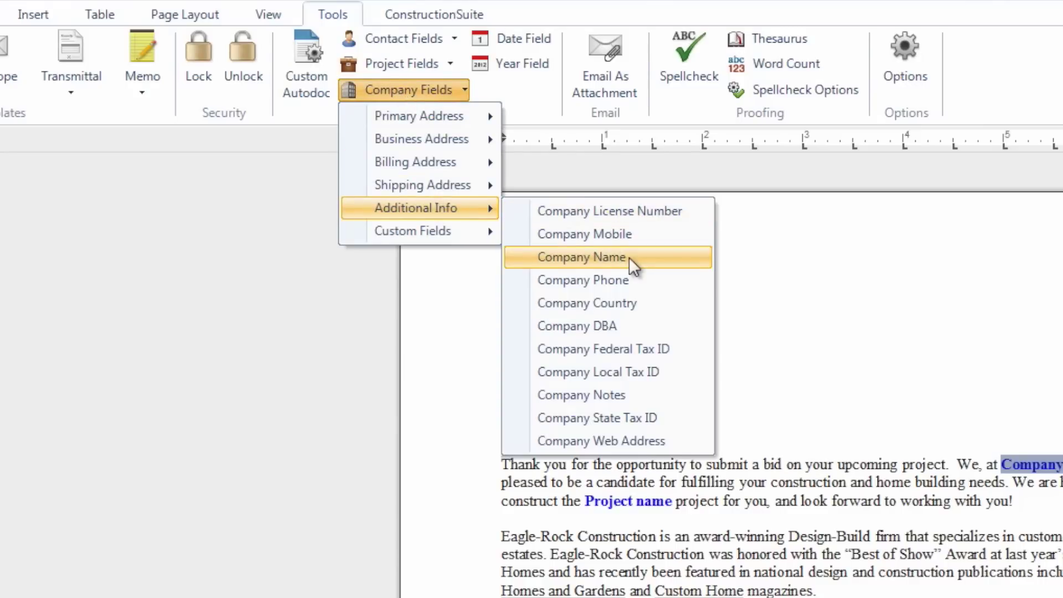
pyautogui.click(629, 257)
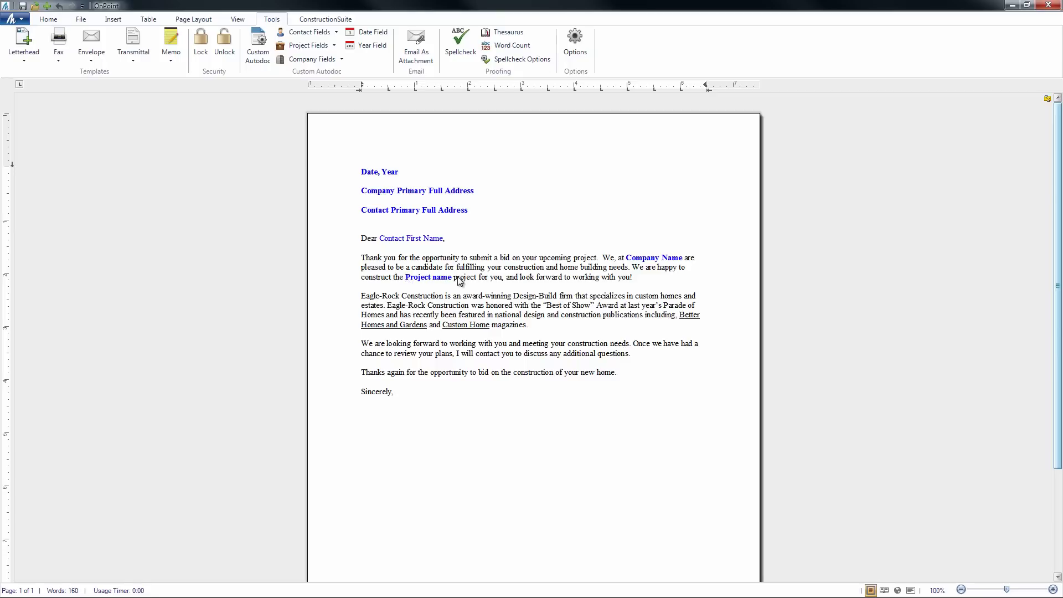
# - Replace the "Project name" placeholder in the first paragraph with the Project Name field from the project's general info
pyautogui.moveTo(452, 282); pyautogui.dragTo(449, 281)
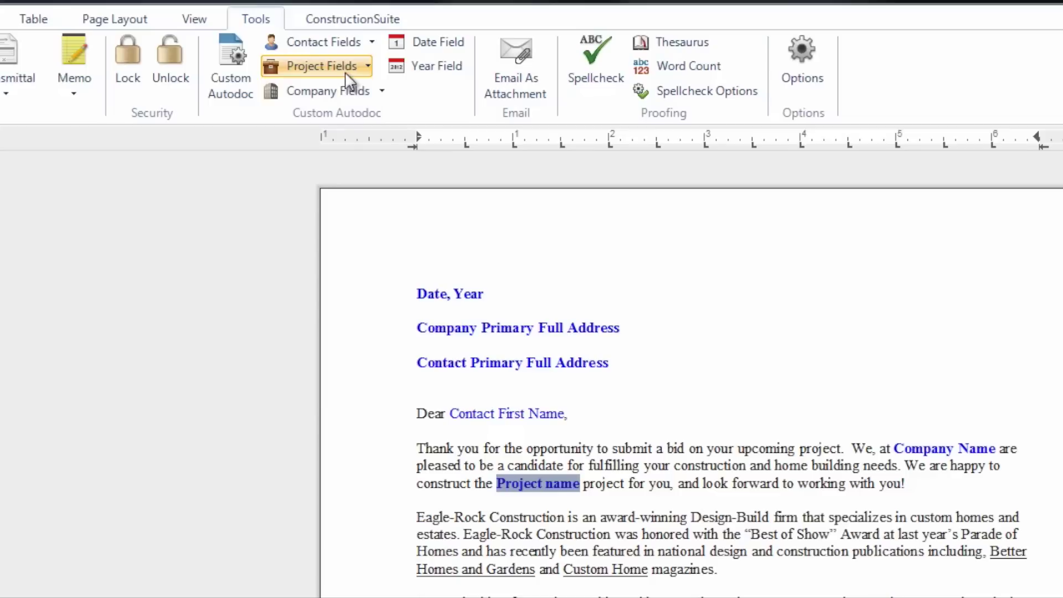
pyautogui.click(321, 47)
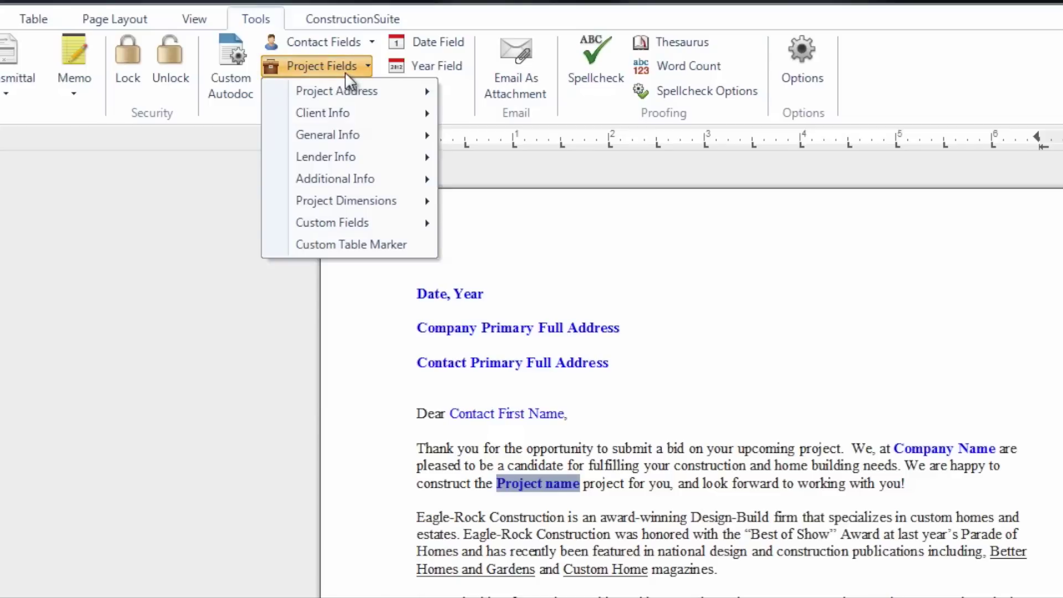
pyautogui.moveTo(357, 136)
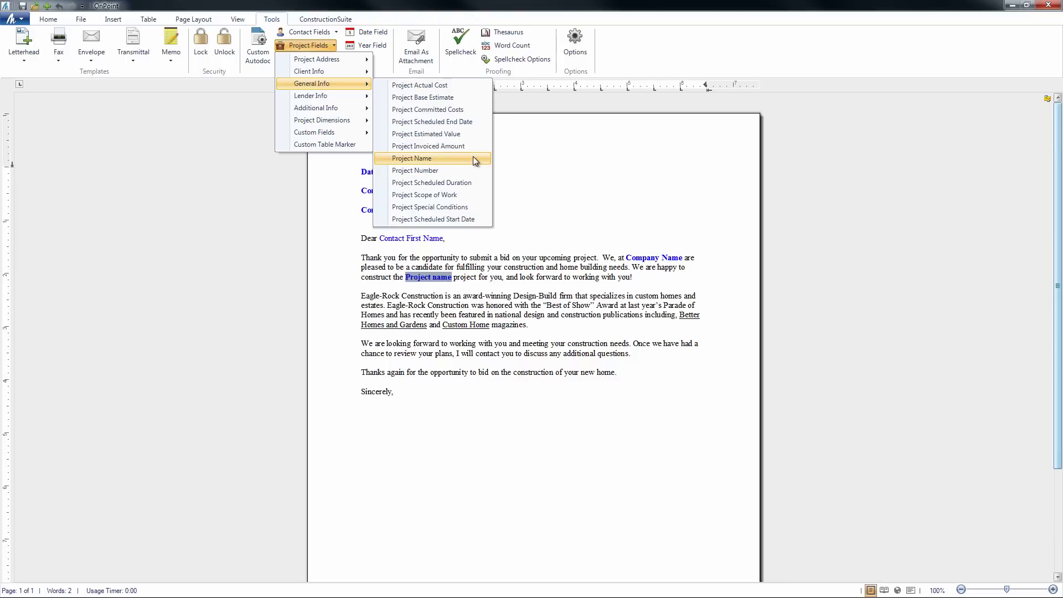
pyautogui.click(619, 270)
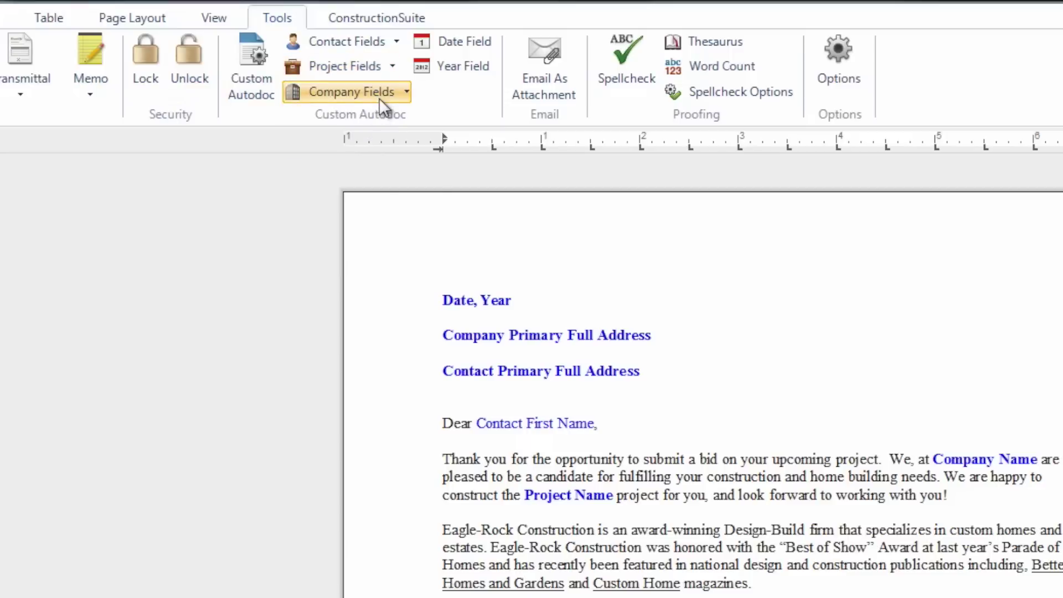
# - Insert another Company Name field from the company's additional info in the letter's closing
pyautogui.click(378, 97)
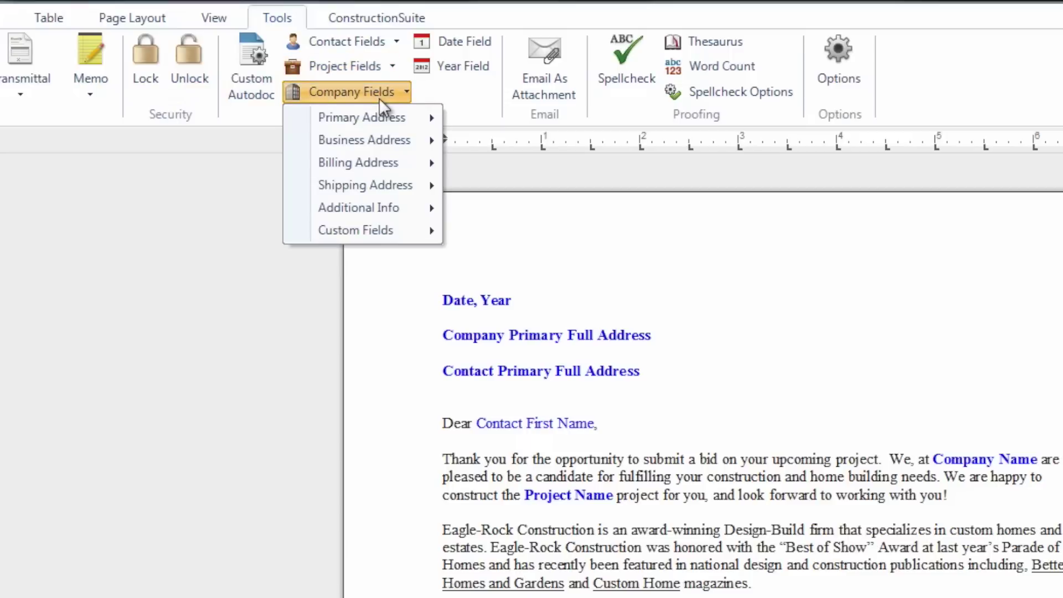
pyautogui.moveTo(436, 224)
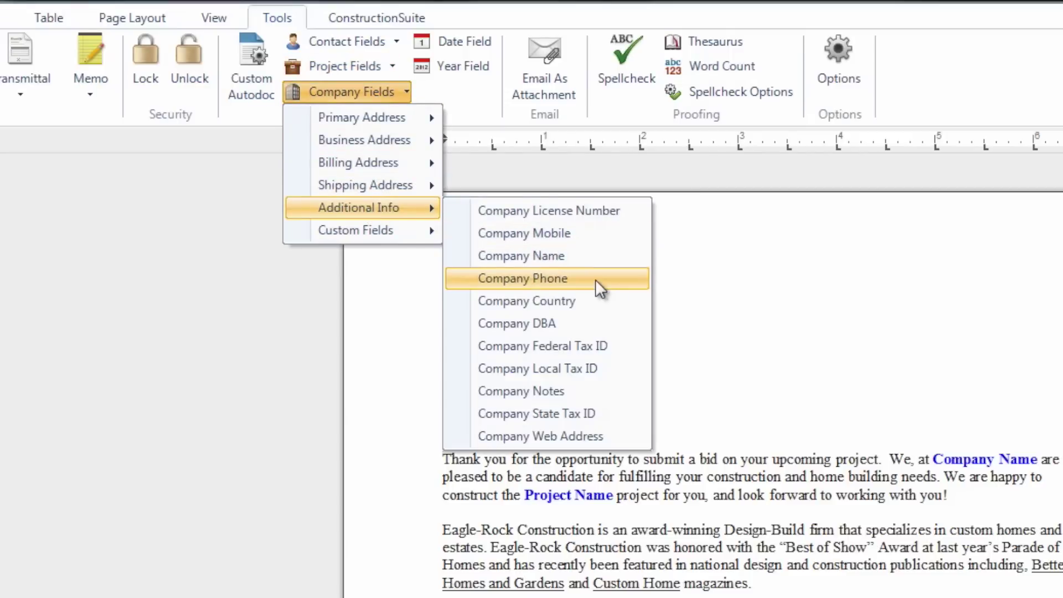
pyautogui.click(594, 258)
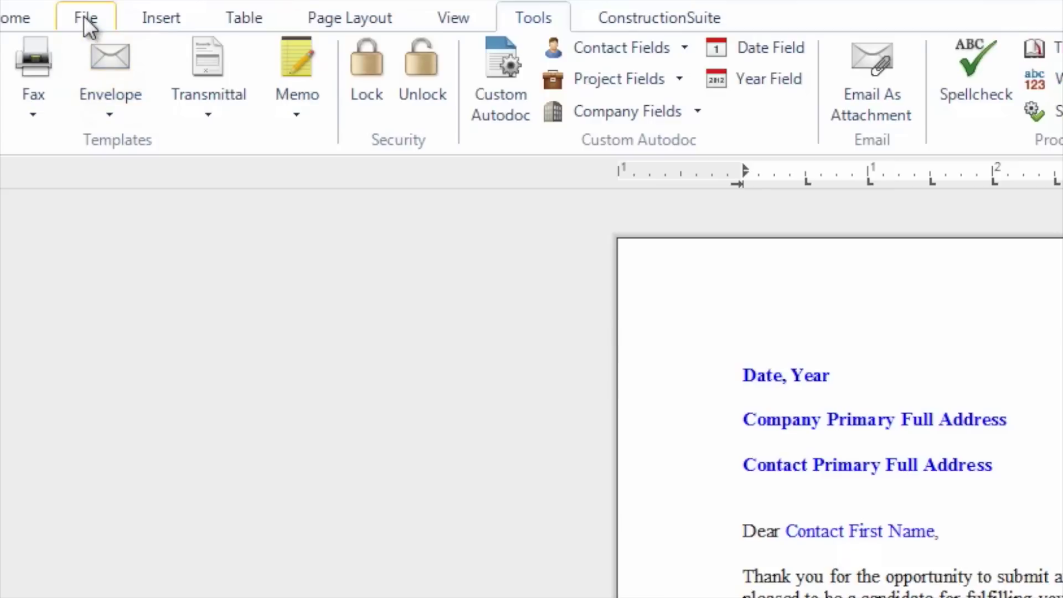
pyautogui.click(80, 19)
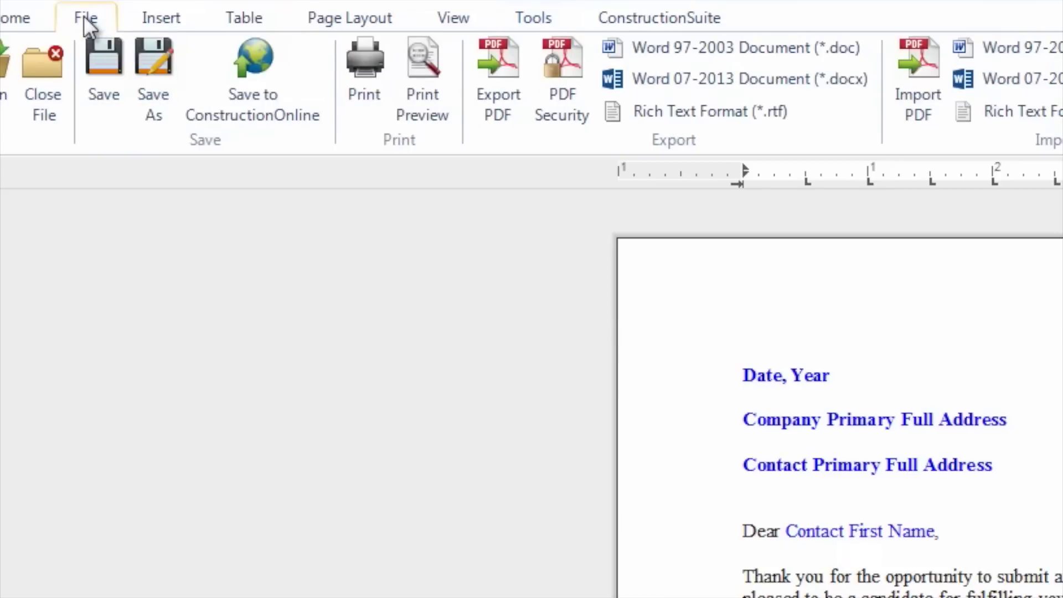
pyautogui.click(148, 118)
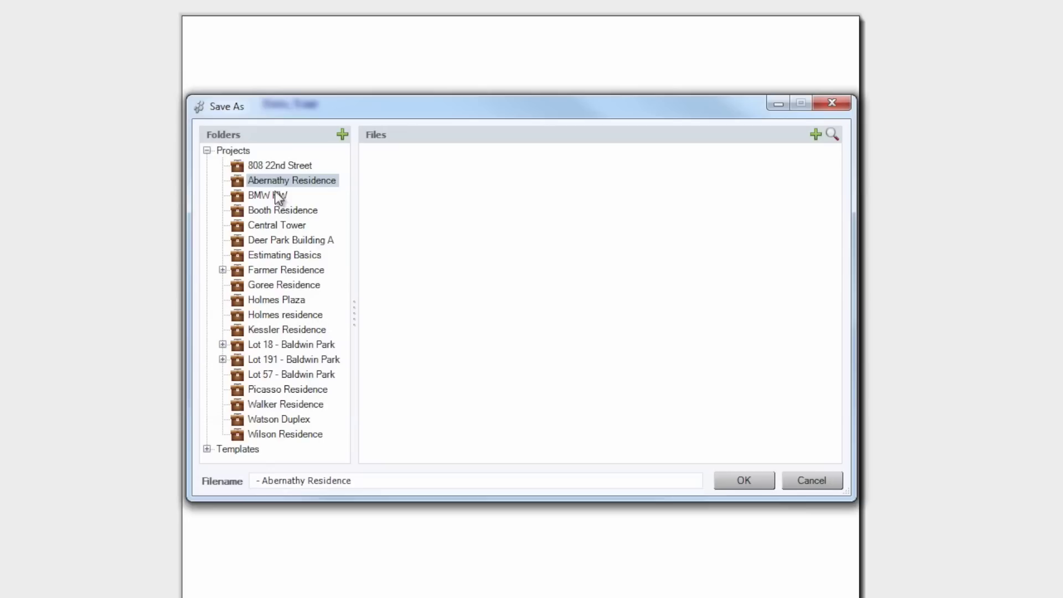
pyautogui.click(206, 151)
pyautogui.click(206, 165)
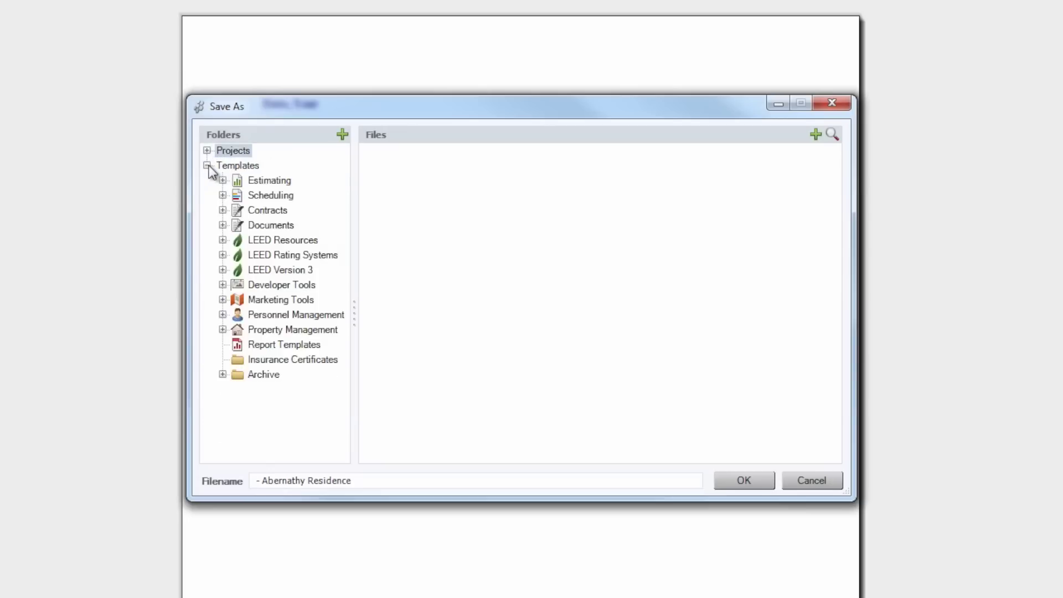
pyautogui.click(288, 345)
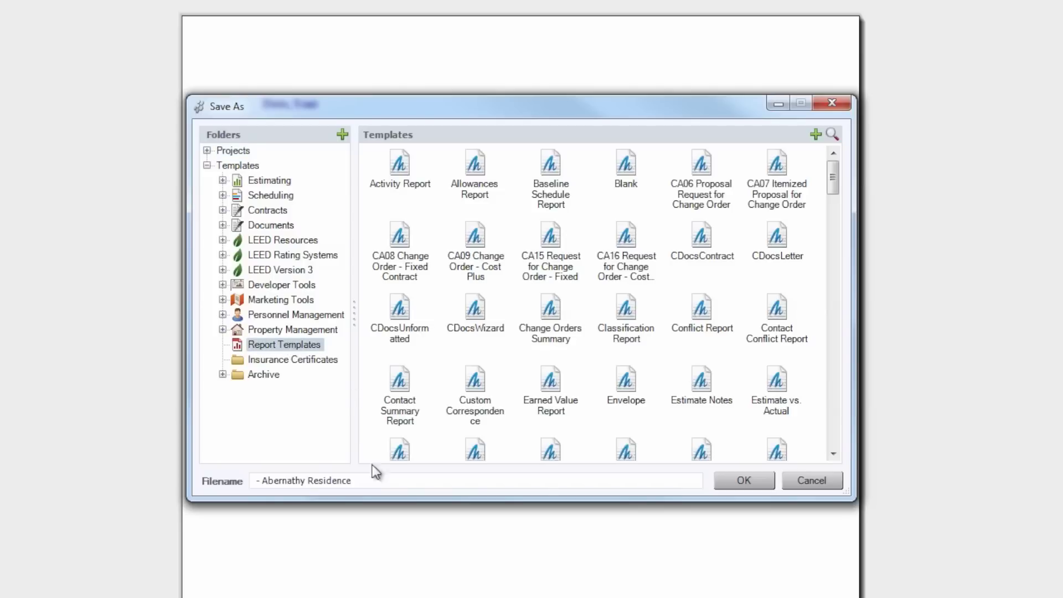
pyautogui.click(378, 477)
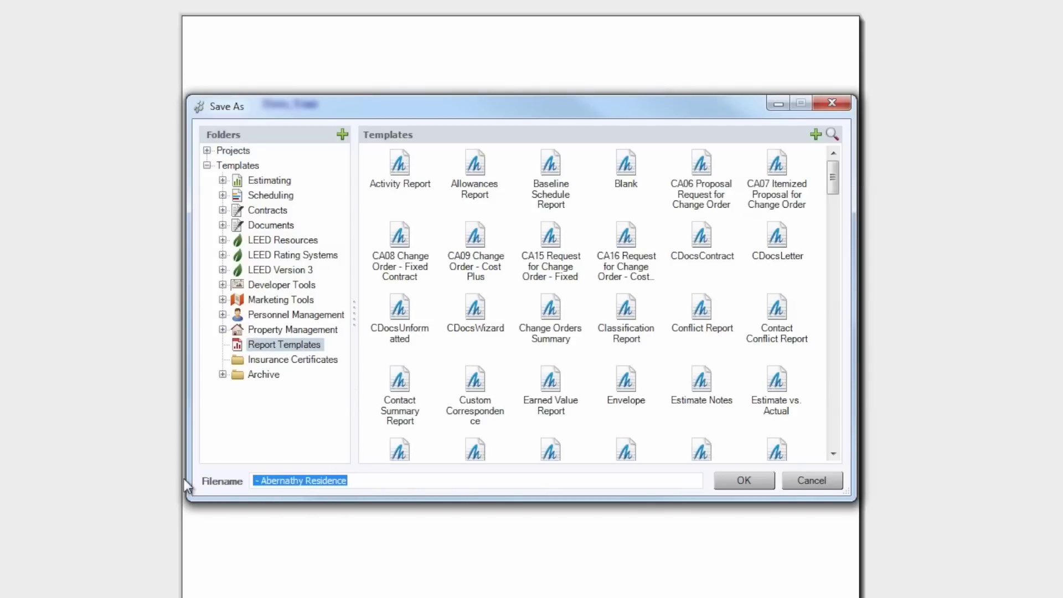
pyautogui.press('BackSpace')
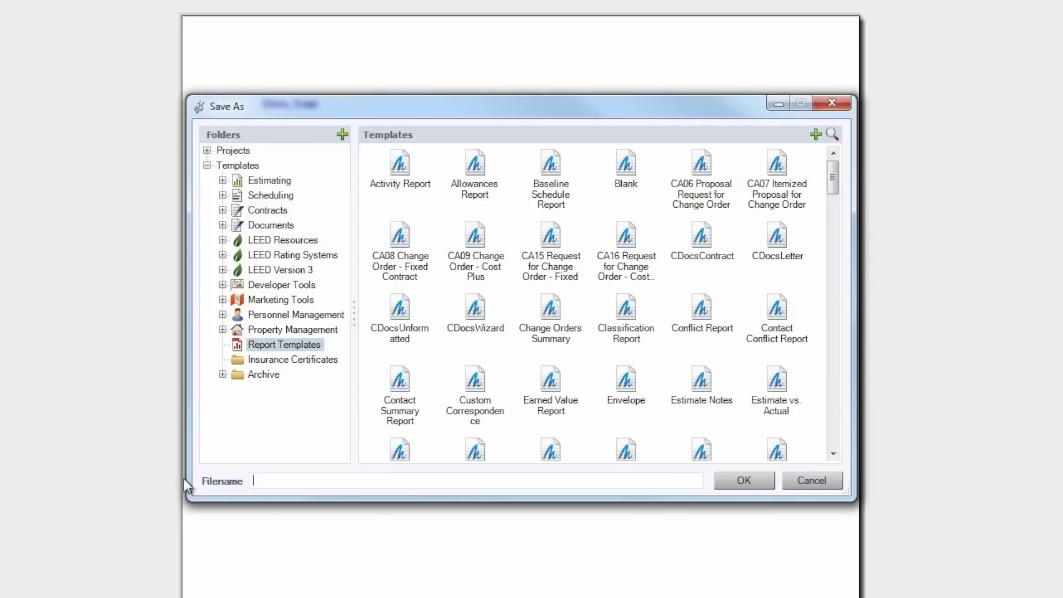
pyautogui.click(804, 479)
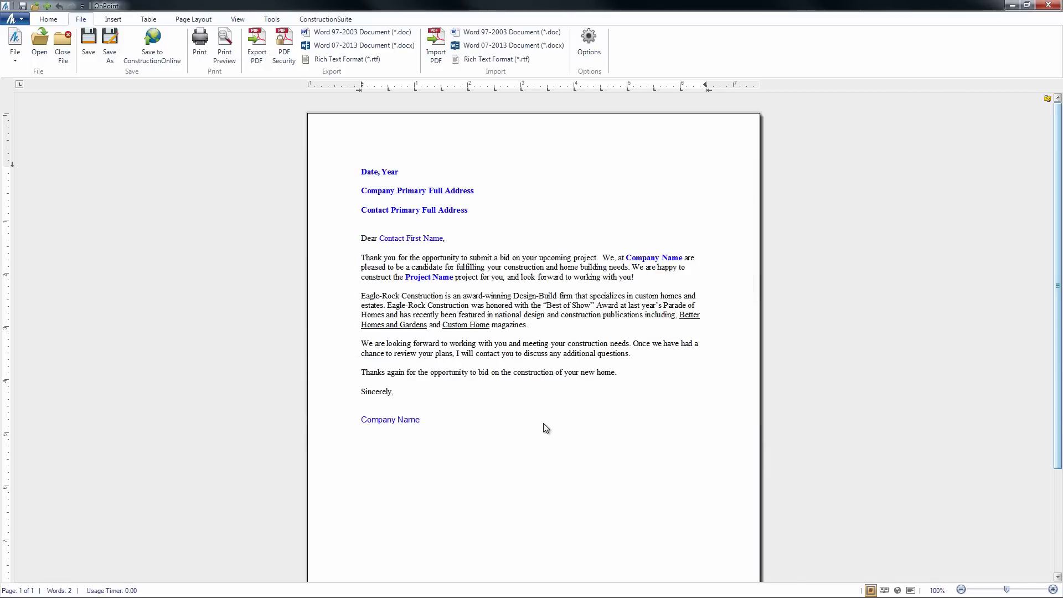
# - Run the Document Wizard to fill the letter's fields with the contact's details and the Abernathy Residence project, without additional documents
pyautogui.click(310, 19)
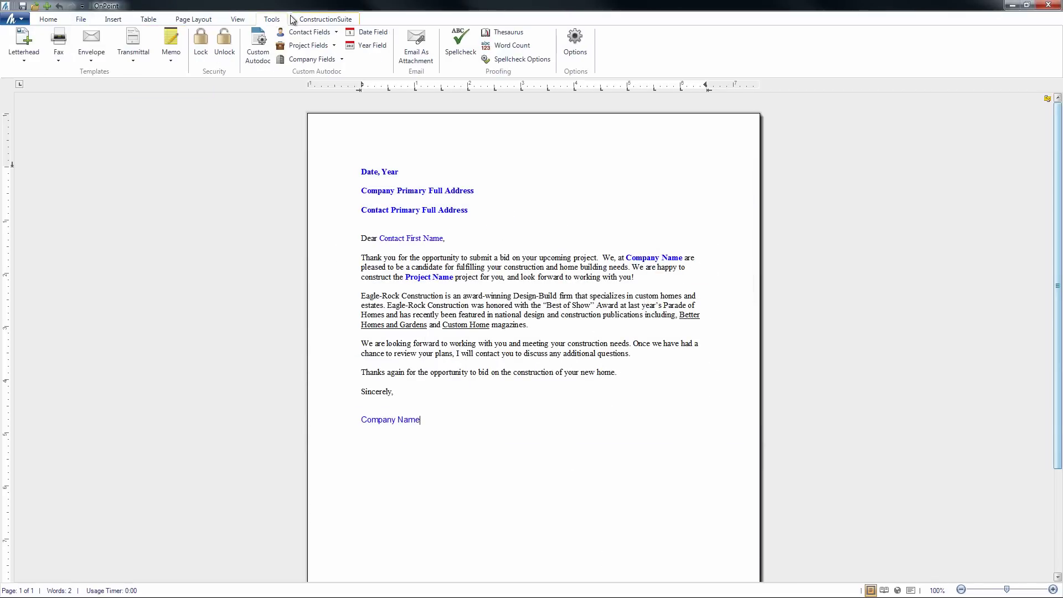
pyautogui.click(304, 20)
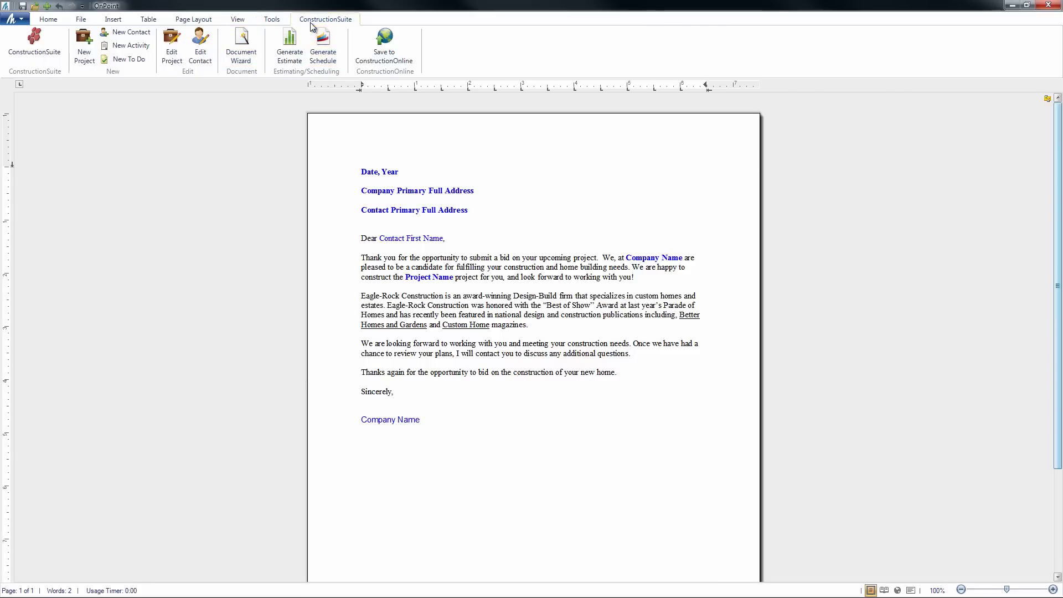
pyautogui.click(242, 62)
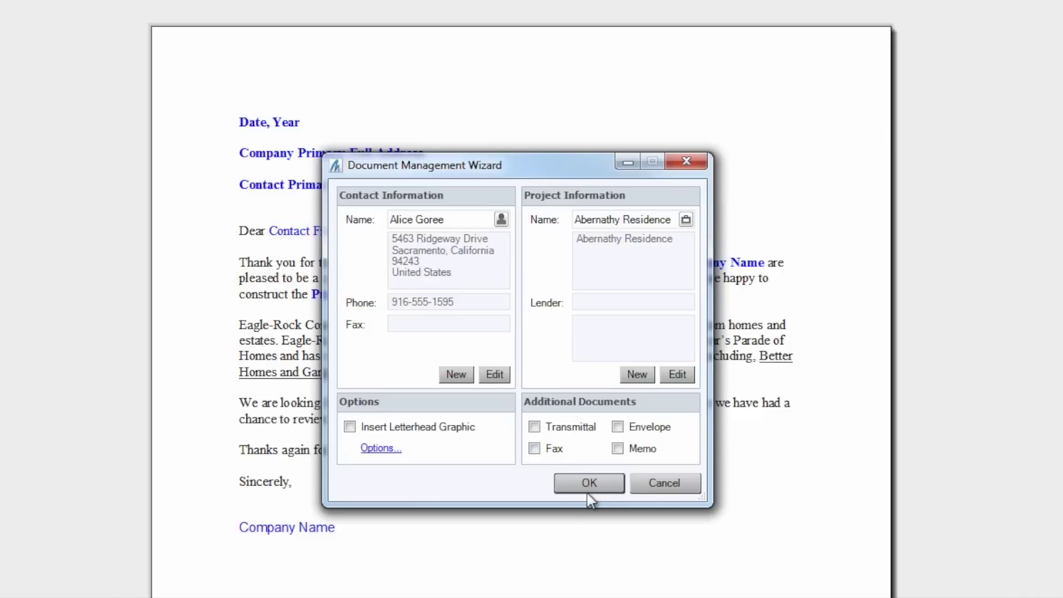
pyautogui.click(603, 483)
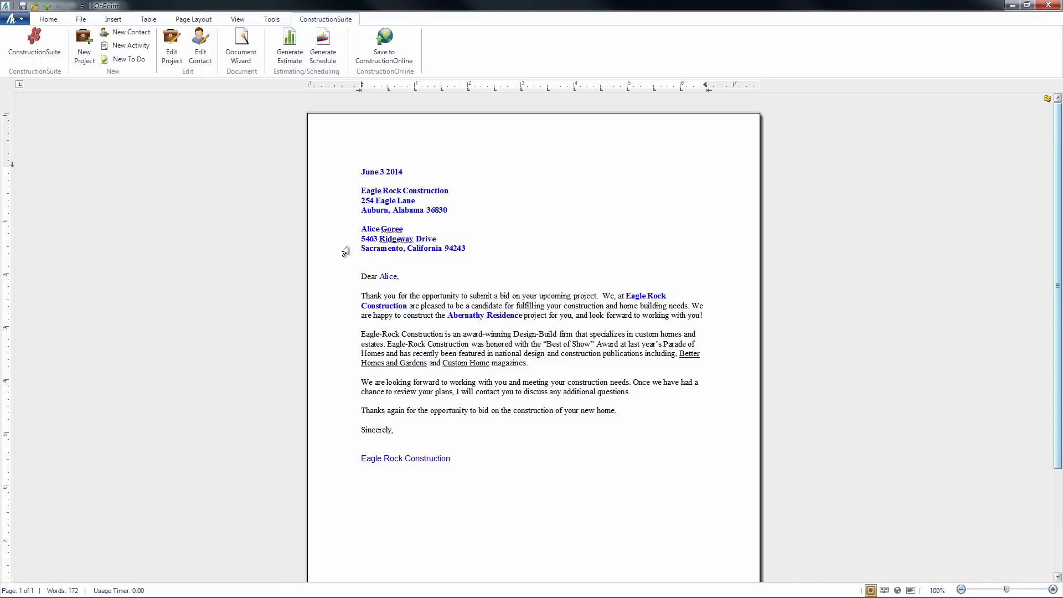
# - Convert the letter's blue autodoc field text to black with Blue To Black
pyautogui.moveTo(391, 284)
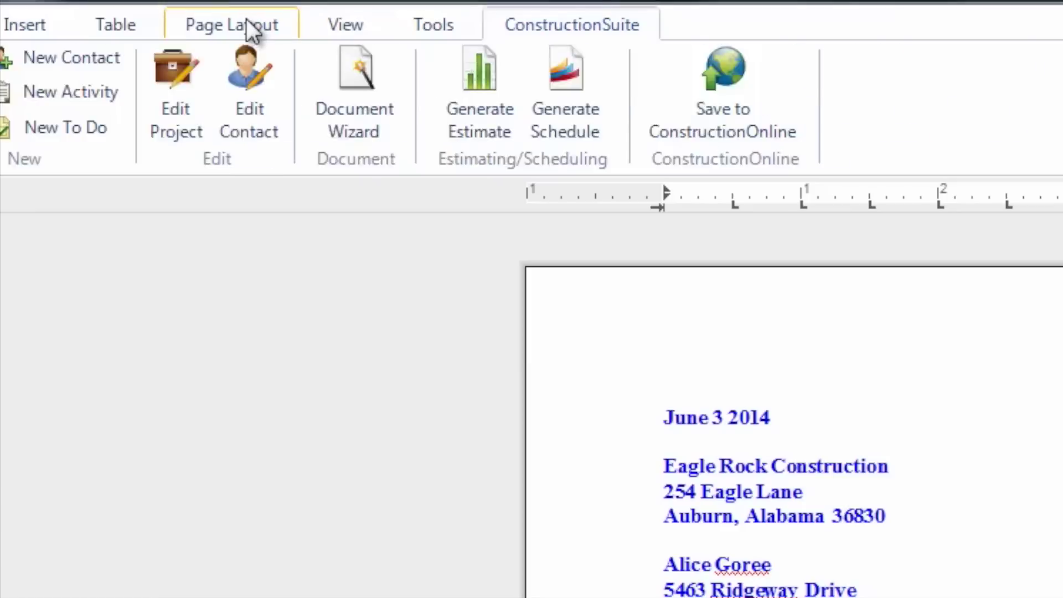
pyautogui.click(201, 20)
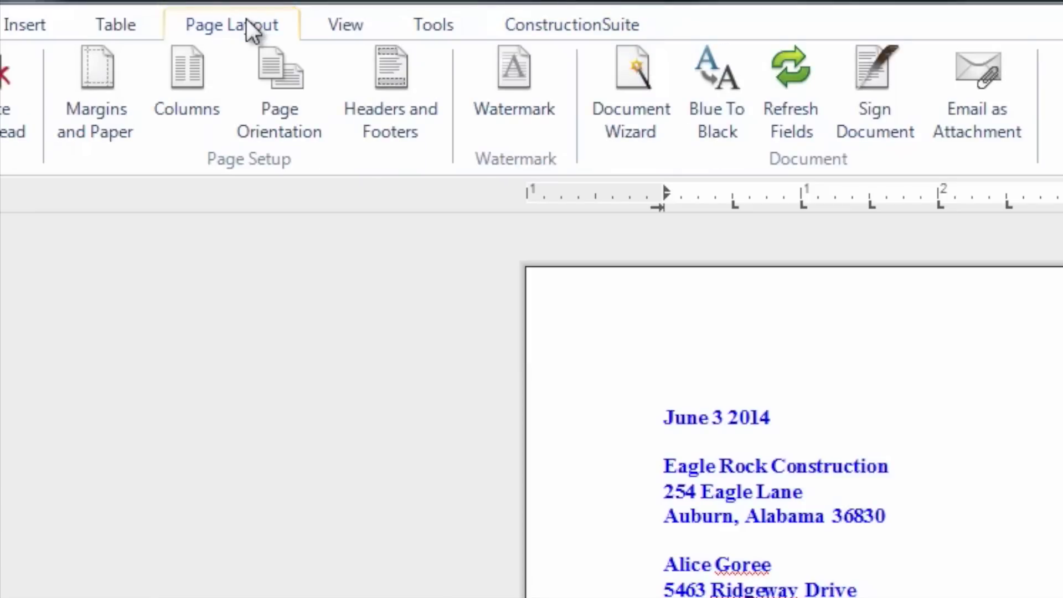
pyautogui.click(721, 138)
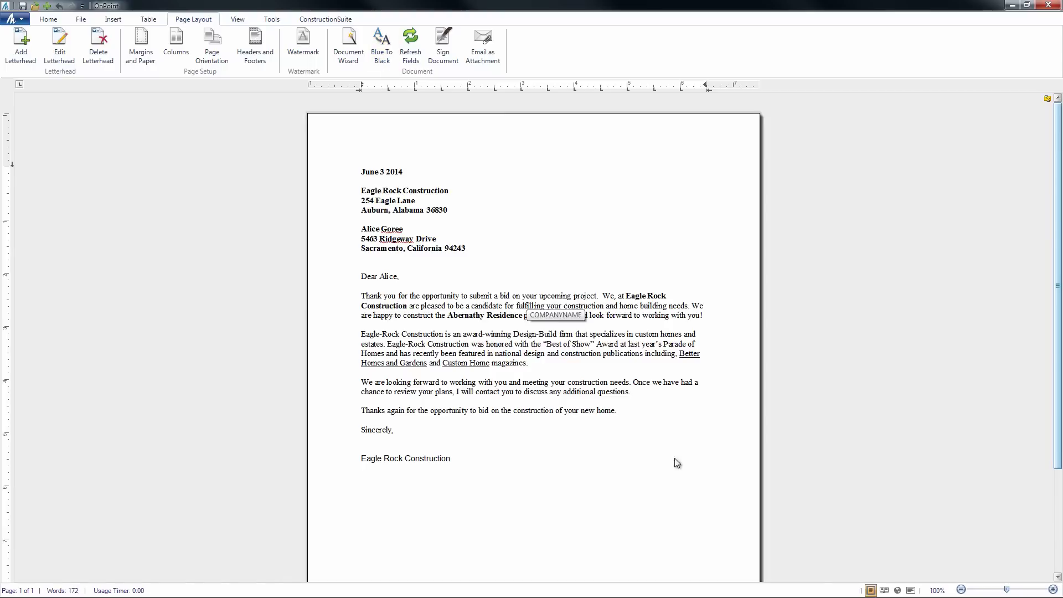